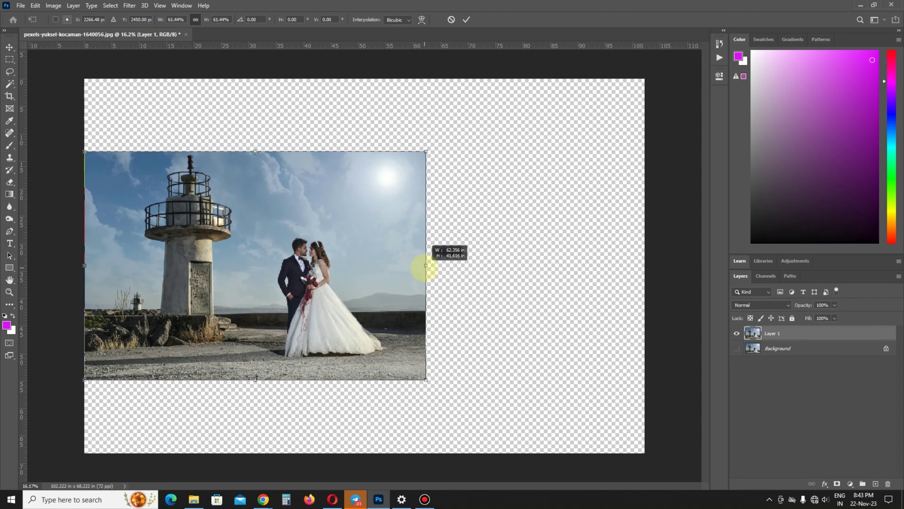
Scale Layer 1 with Free Transform until the wedding photo covers the whole canvas, and commit.
mouse_move(424, 267)
left_mouse_down()
mouse_move(638, 246)
mouse_move(646, 266)
mouse_move(319, 262)
mouse_move(646, 245)
left_mouse_up()
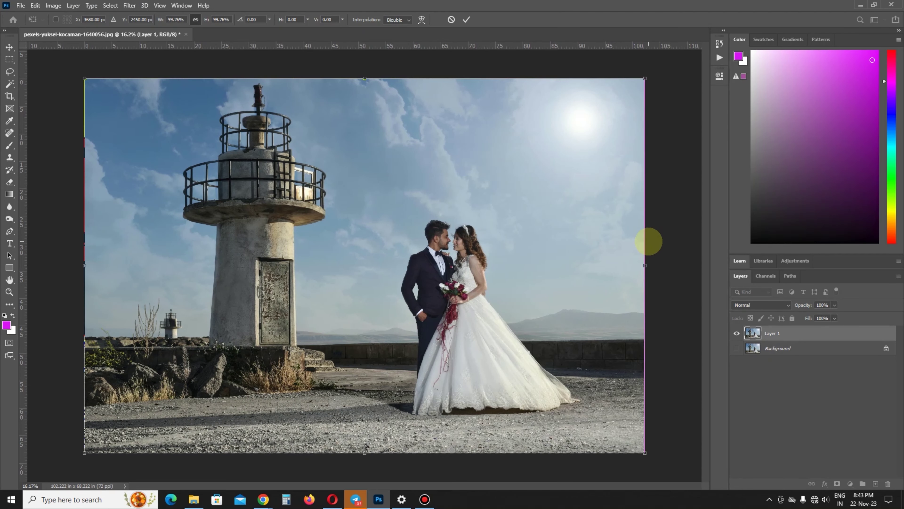
mouse_move(644, 79)
left_mouse_down()
mouse_move(555, 171)
mouse_move(470, 196)
mouse_move(404, 239)
mouse_move(580, 142)
mouse_move(686, 107)
mouse_move(668, 118)
left_mouse_up()
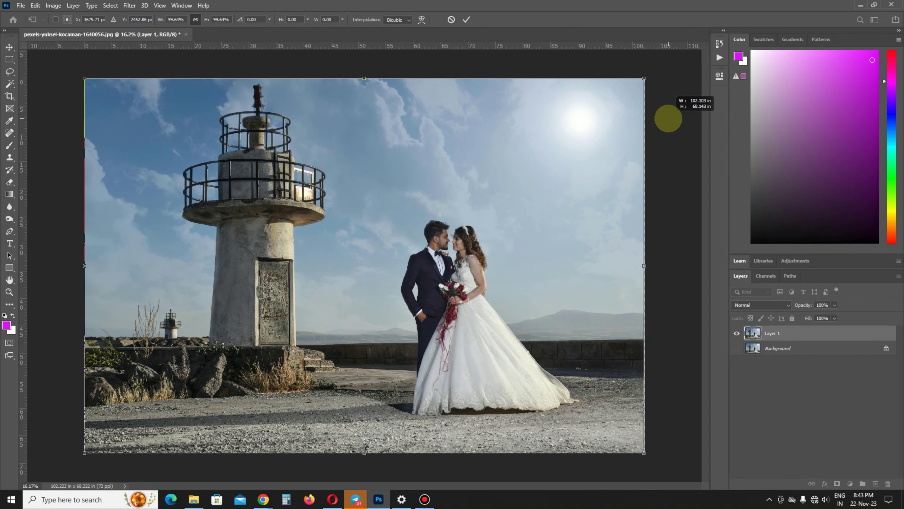
left_click_drag(669, 118, 668, 118)
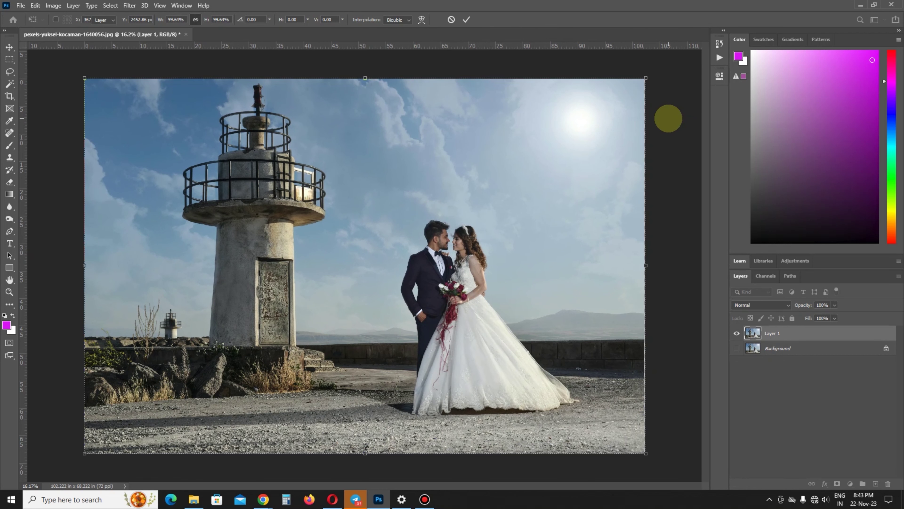
key("Return")
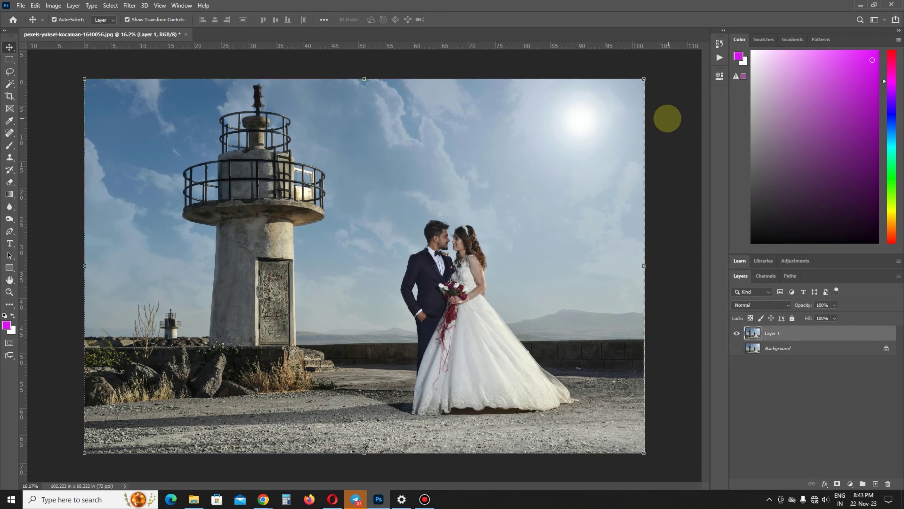
Start Content-Aware Scale on Layer 1, squeeze it narrower, then stretch it back to full width.
left_click(36, 5)
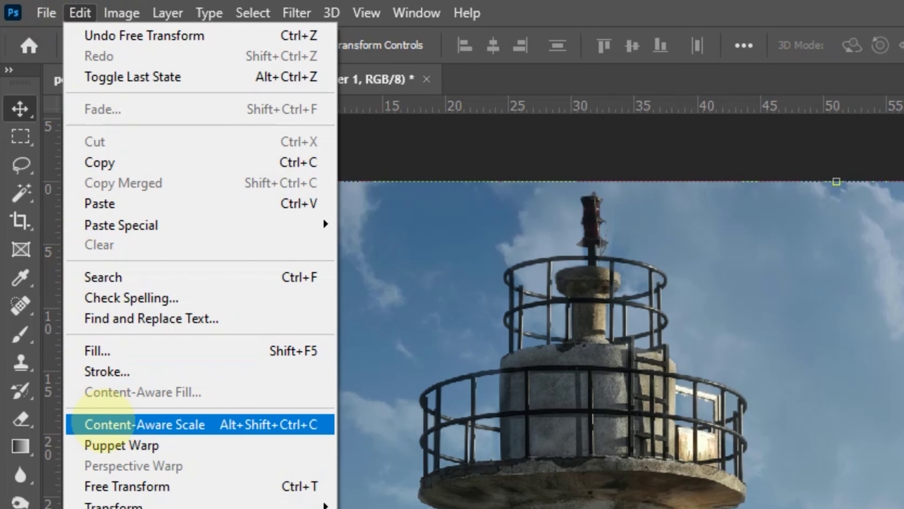
left_click(102, 424)
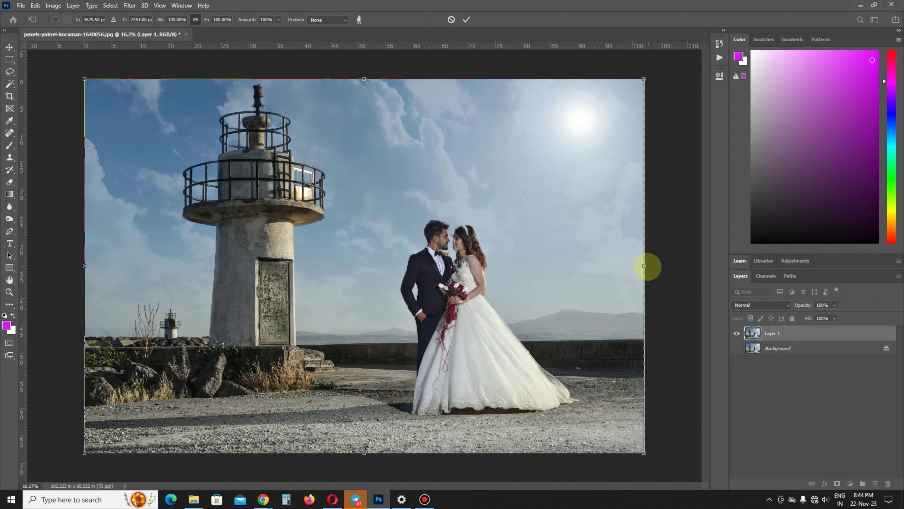
mouse_move(645, 266)
left_mouse_down()
mouse_move(553, 266)
mouse_move(481, 300)
mouse_move(509, 294)
left_mouse_up()
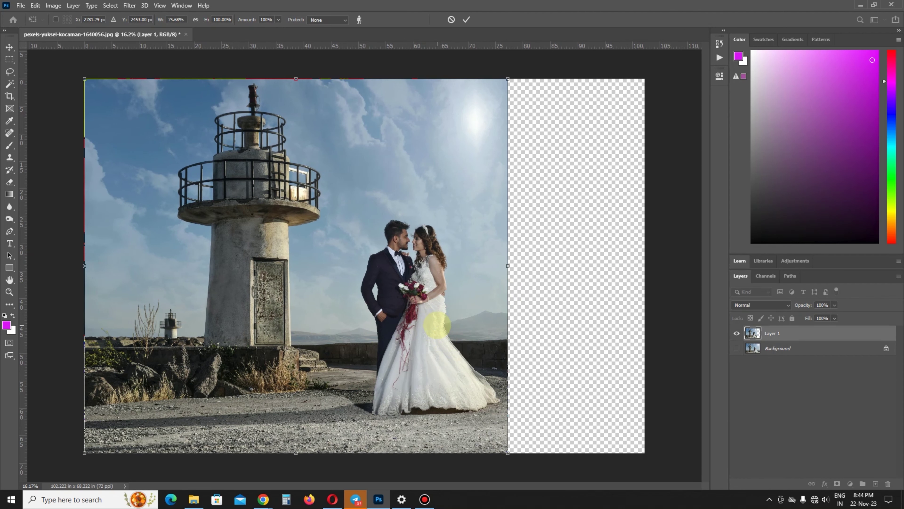
mouse_move(436, 324)
left_mouse_down()
mouse_move(458, 287)
mouse_move(646, 274)
left_mouse_up()
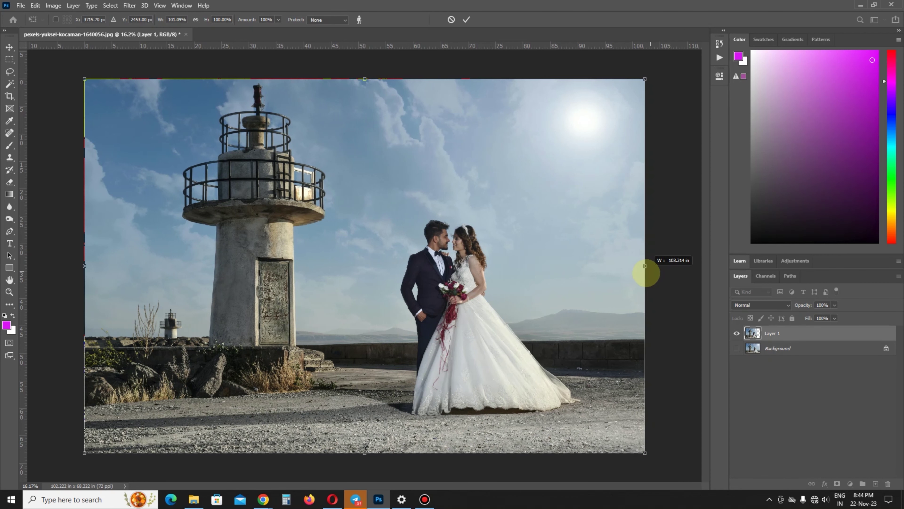
left_click_drag(85, 265, 268, 258)
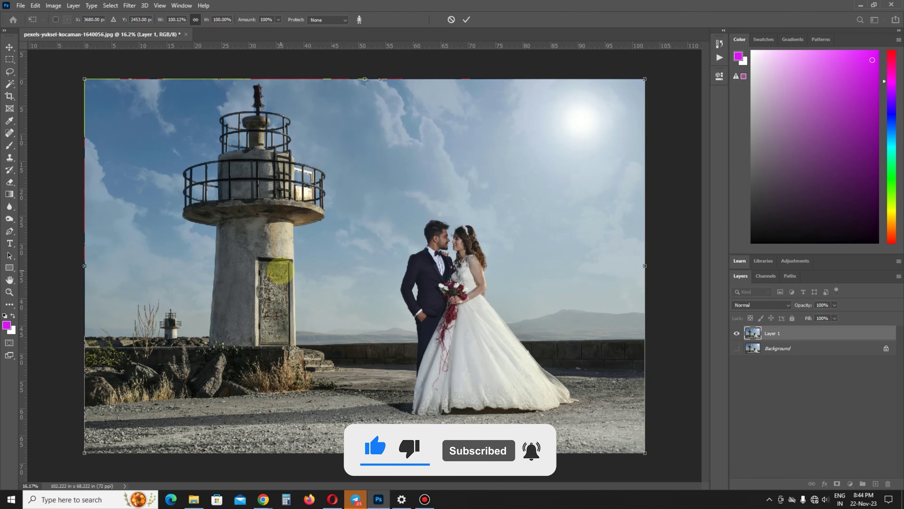
Exit the scale, duplicate Background into a new Layer 1, and hide the Background layer.
key("Return")
key("ctrl+e")
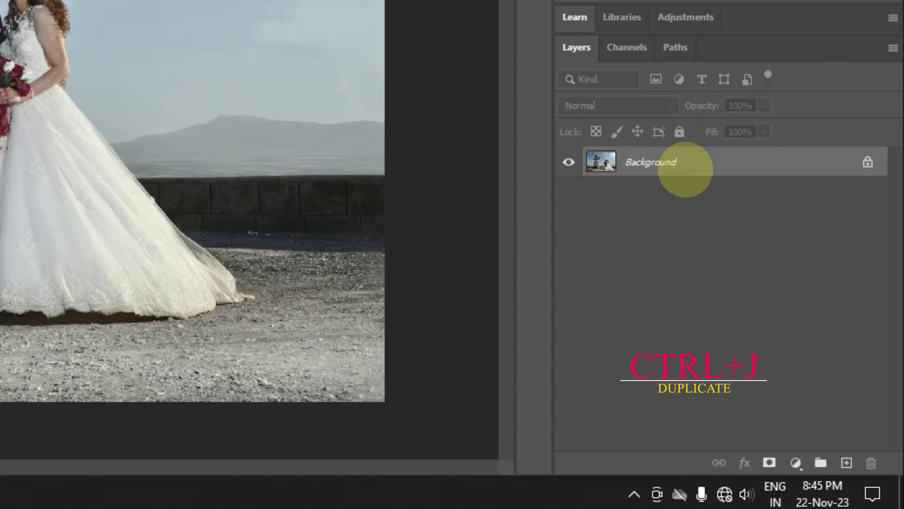
key("ctrl+j")
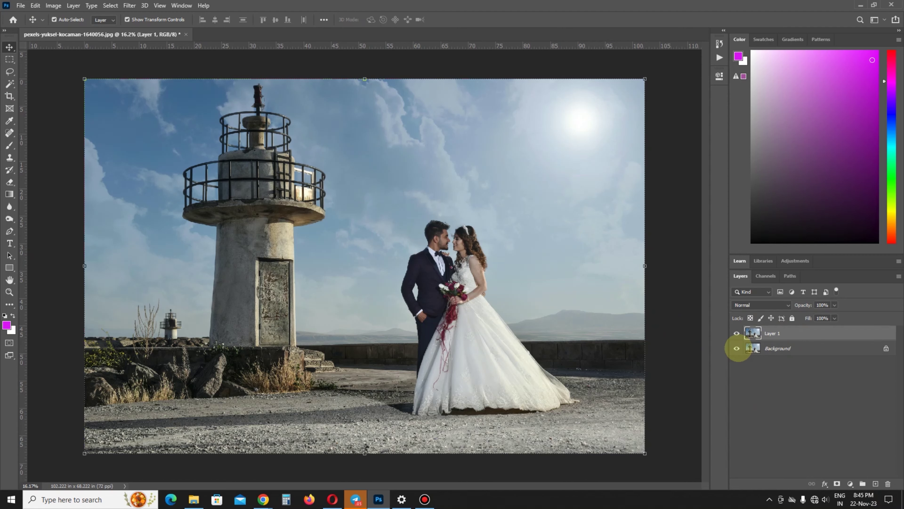
left_click(736, 348)
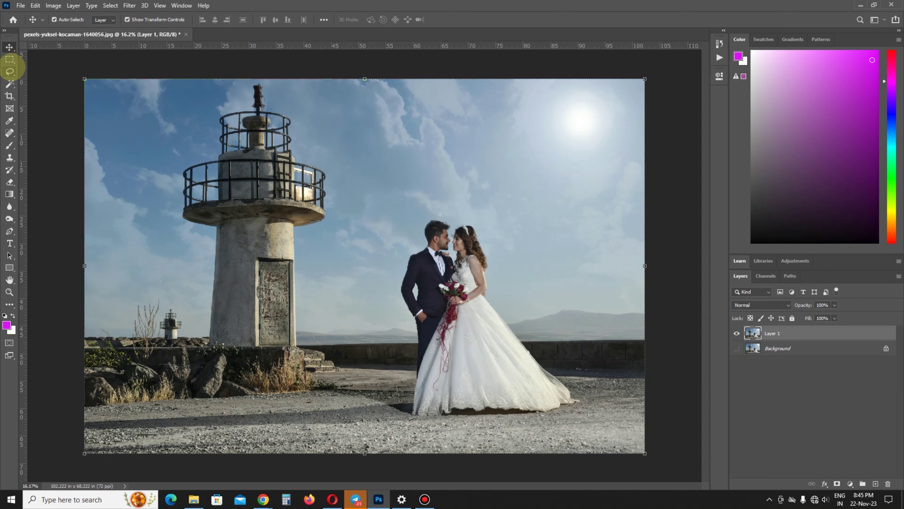
Lasso around the lighthouse tower, then Shift-add a freehand outline around the wedding couple.
left_click(10, 71)
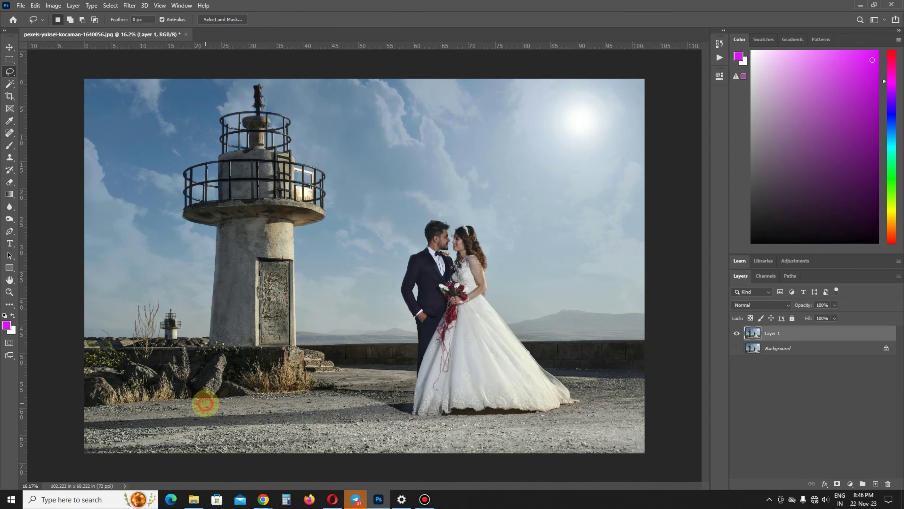
mouse_move(205, 399)
left_mouse_down()
mouse_move(210, 241)
mouse_move(182, 223)
mouse_move(171, 178)
mouse_move(214, 141)
mouse_move(215, 109)
mouse_move(253, 55)
mouse_move(298, 127)
mouse_move(303, 154)
mouse_move(321, 163)
mouse_move(328, 195)
mouse_move(322, 222)
mouse_move(307, 232)
mouse_move(298, 386)
mouse_move(210, 398)
left_mouse_up()
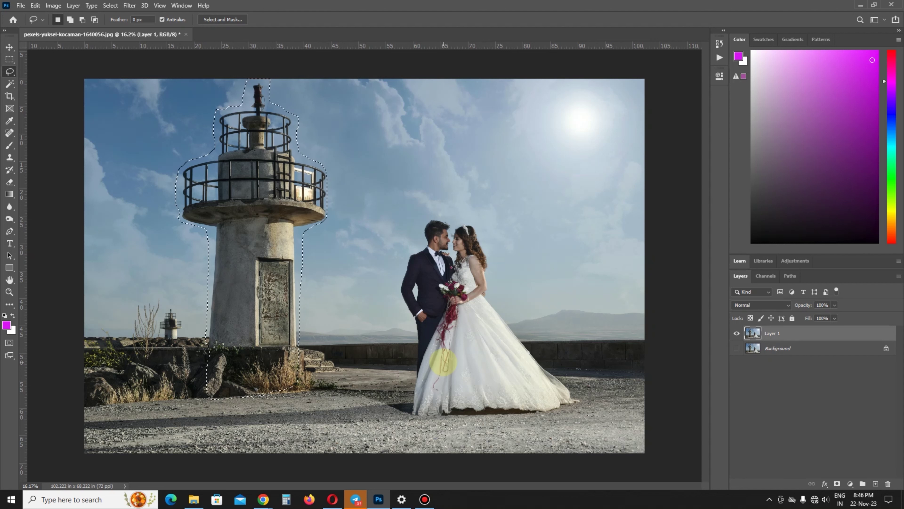
key("shift")
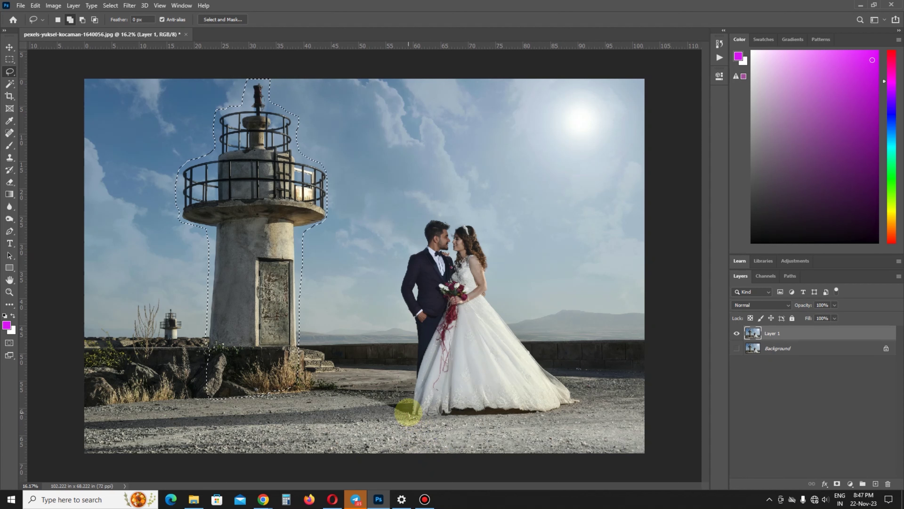
left_click_drag(409, 411, 398, 291)
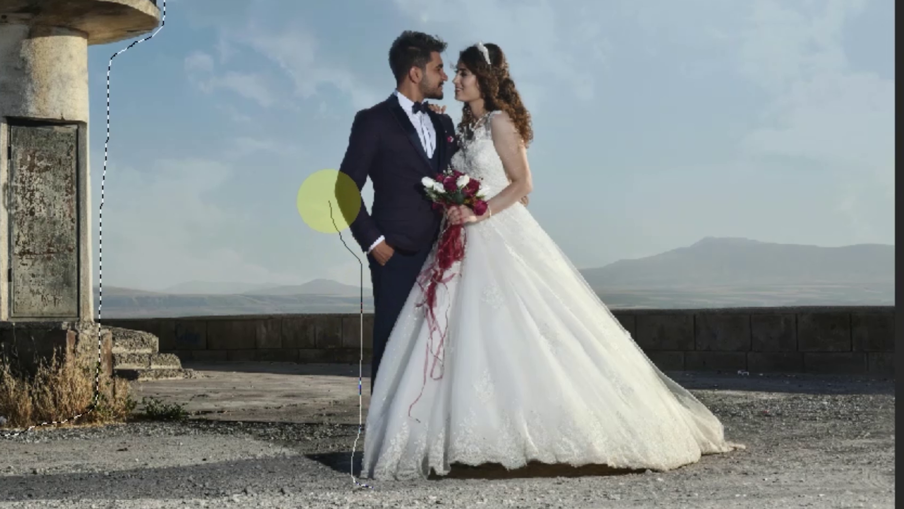
mouse_move(329, 201)
left_mouse_down()
mouse_move(401, 28)
mouse_move(535, 111)
mouse_move(549, 215)
mouse_move(745, 445)
mouse_move(666, 479)
mouse_move(358, 484)
left_mouse_up()
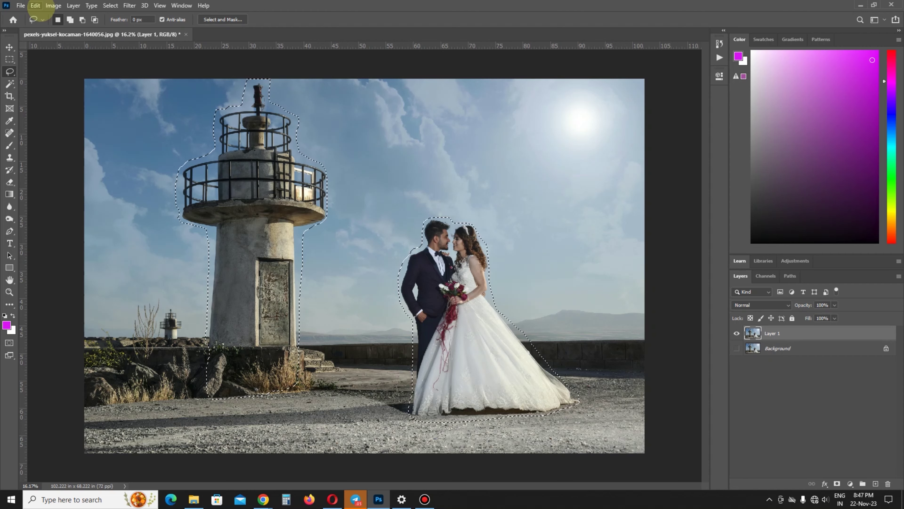
Save the lighthouse-and-couple selection as a new channel named 'Couple & Tower'.
left_click(110, 5)
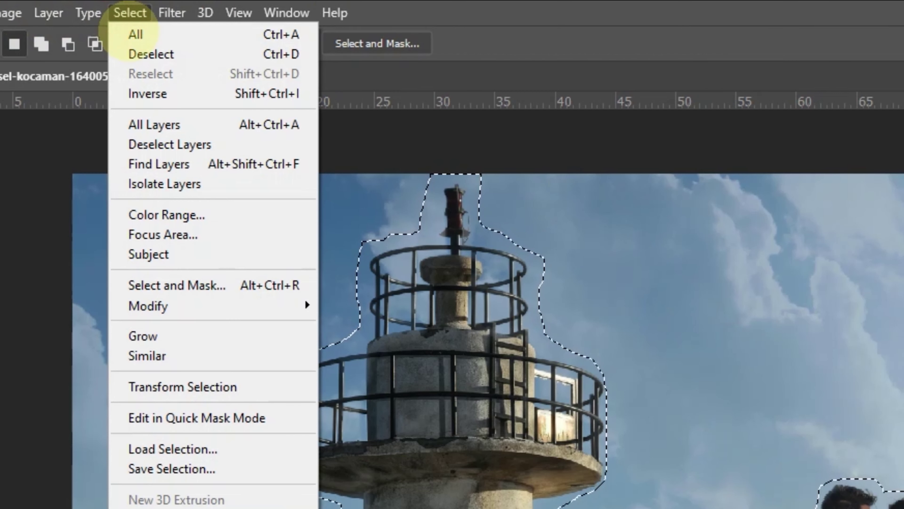
left_click(135, 215)
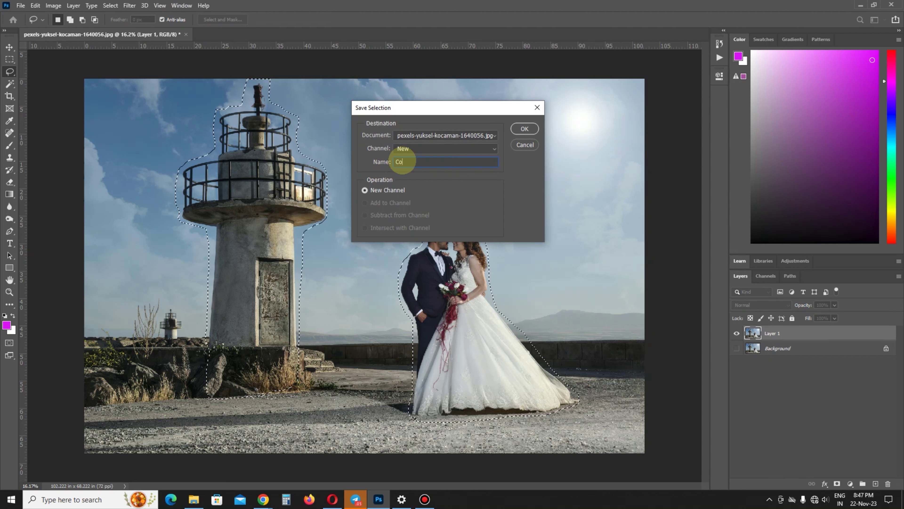
type("Couple ")
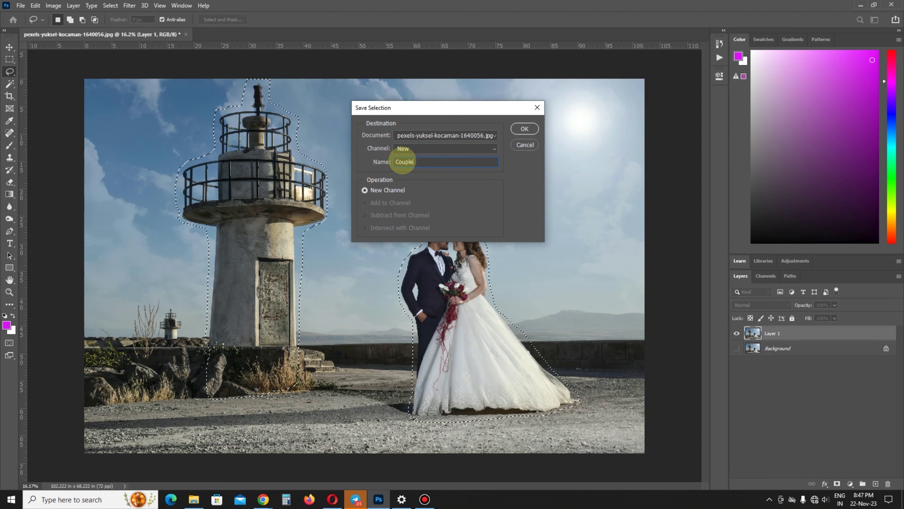
type("& Tower")
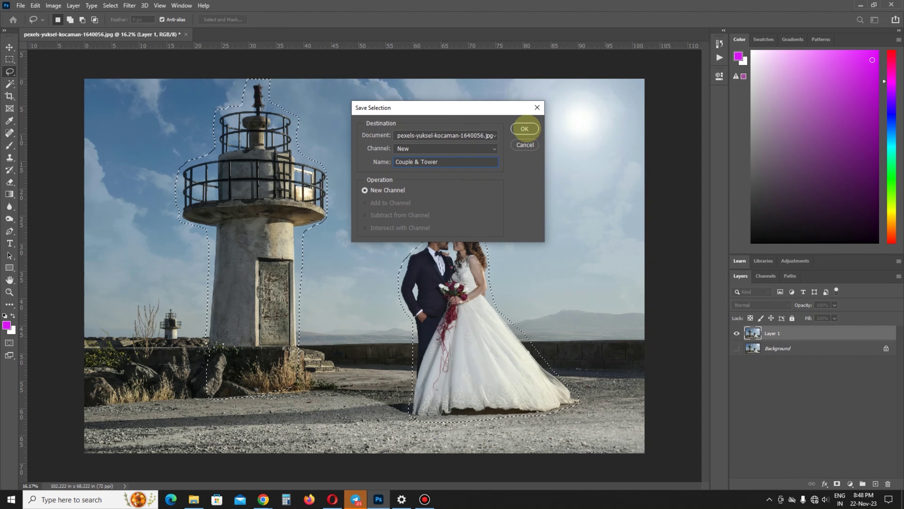
left_click(525, 128)
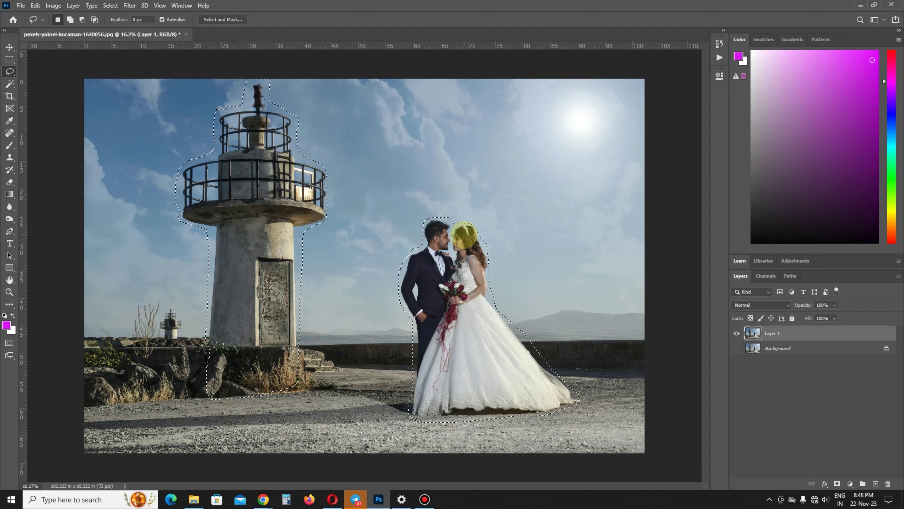
Deselect, then set up a 9:16 portrait crop around the couple, adjusting Delete Cropped Pixels.
key("ctrl+d")
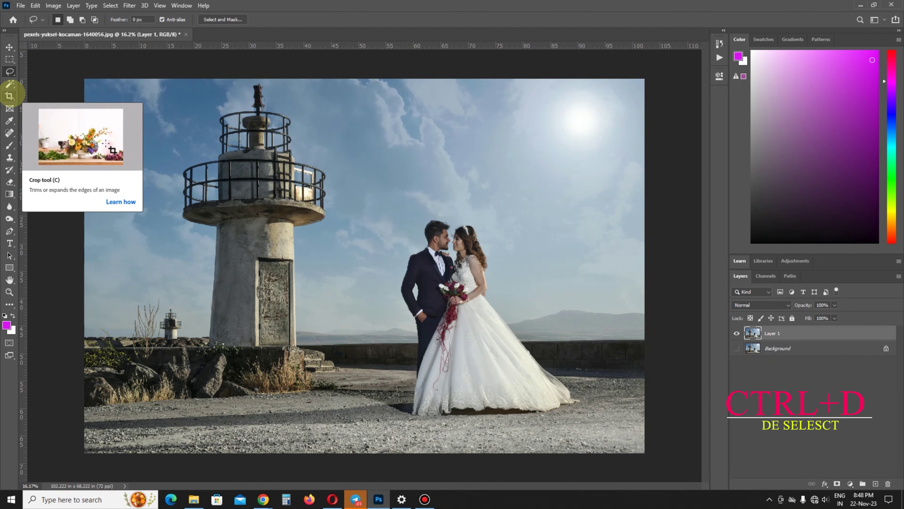
left_click(10, 96)
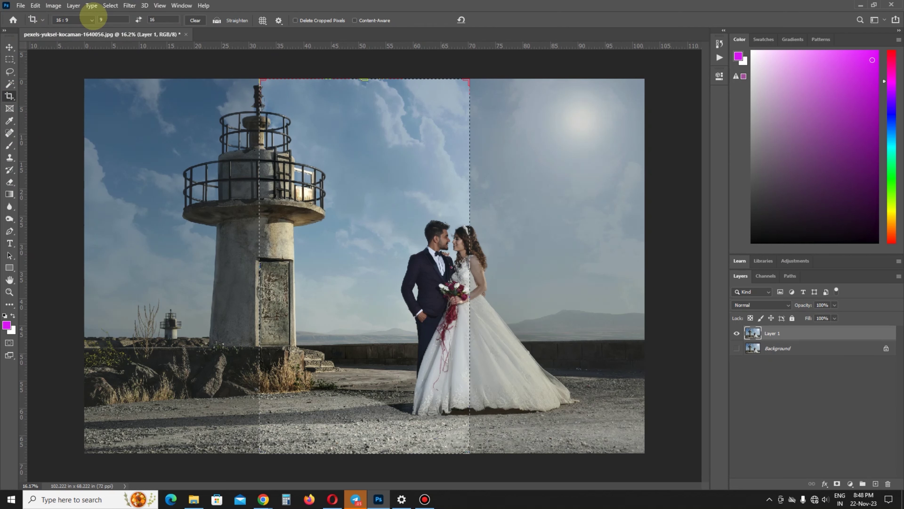
left_click(92, 18)
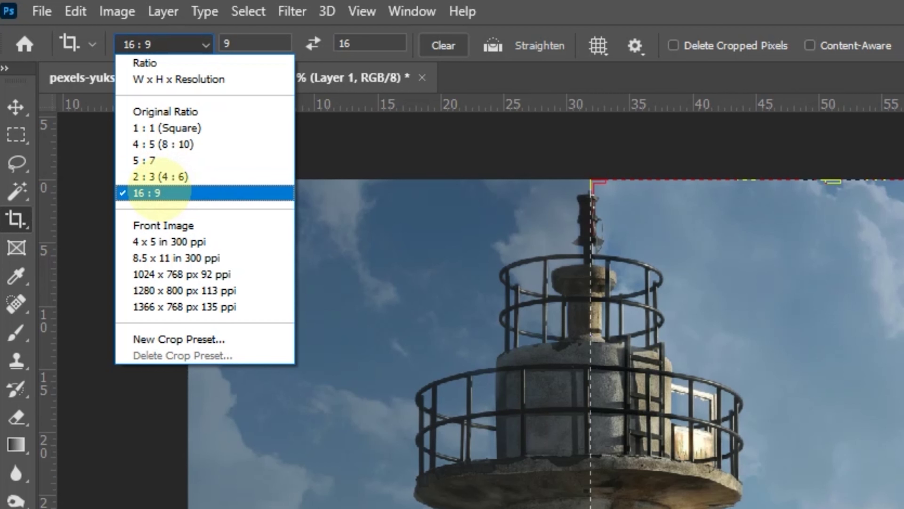
left_click(156, 192)
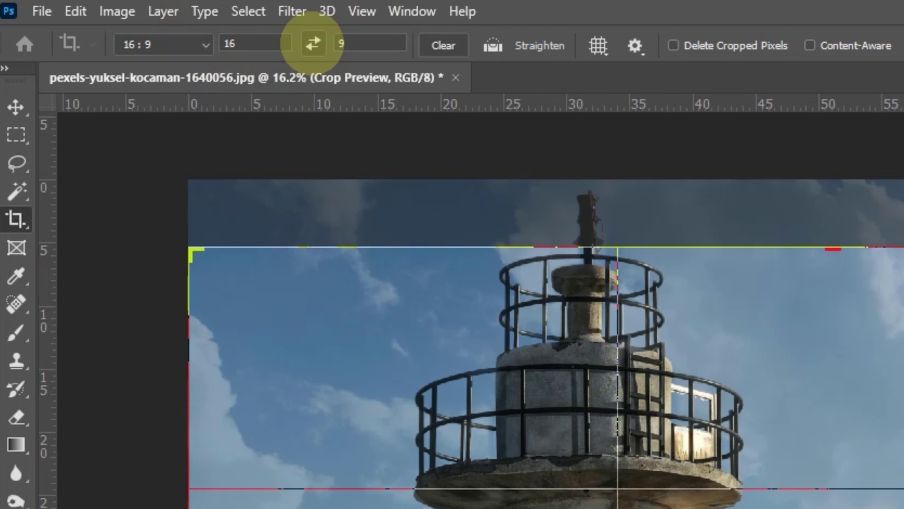
left_click(313, 44)
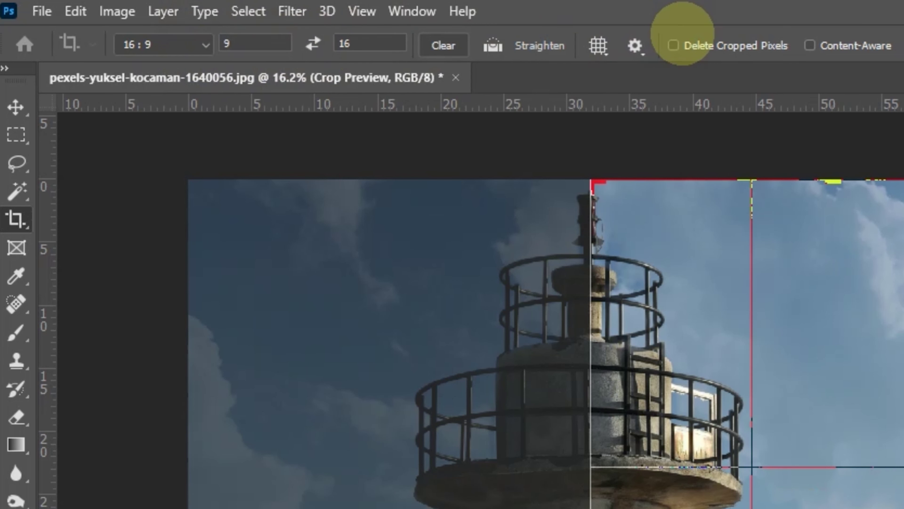
left_click(673, 45)
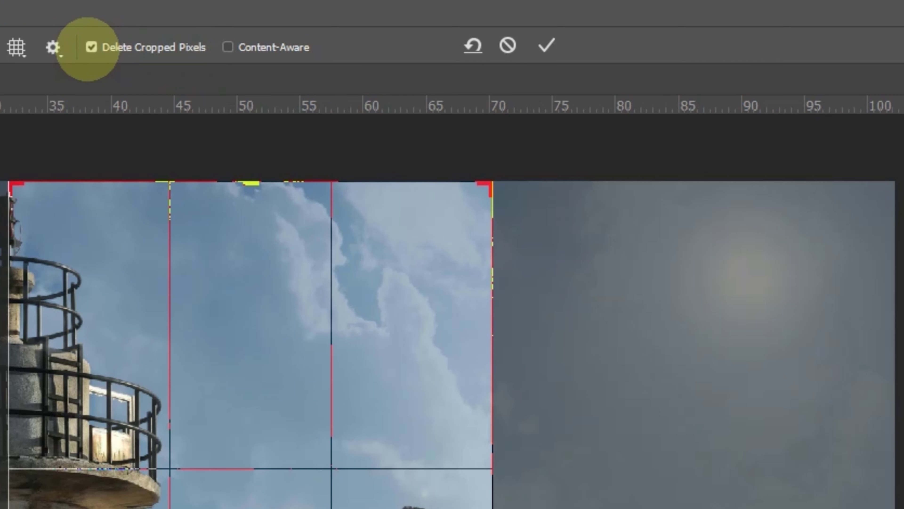
left_click(91, 47)
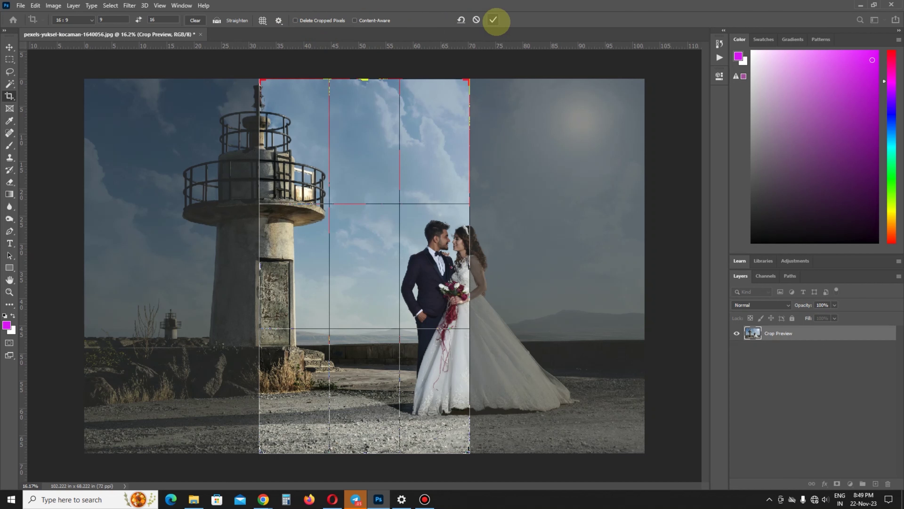
Apply the portrait crop and start Content-Aware Scale protecting the Couple & Tower channel.
left_click(494, 20)
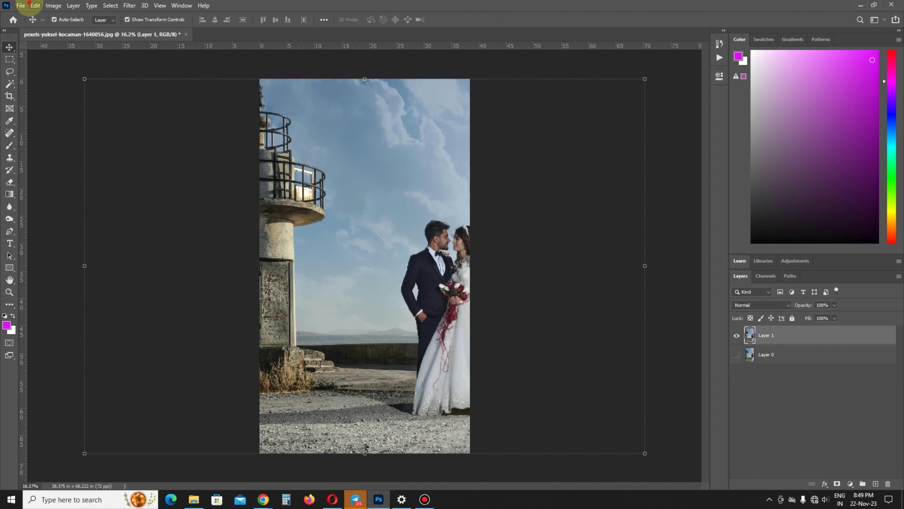
left_click(35, 5)
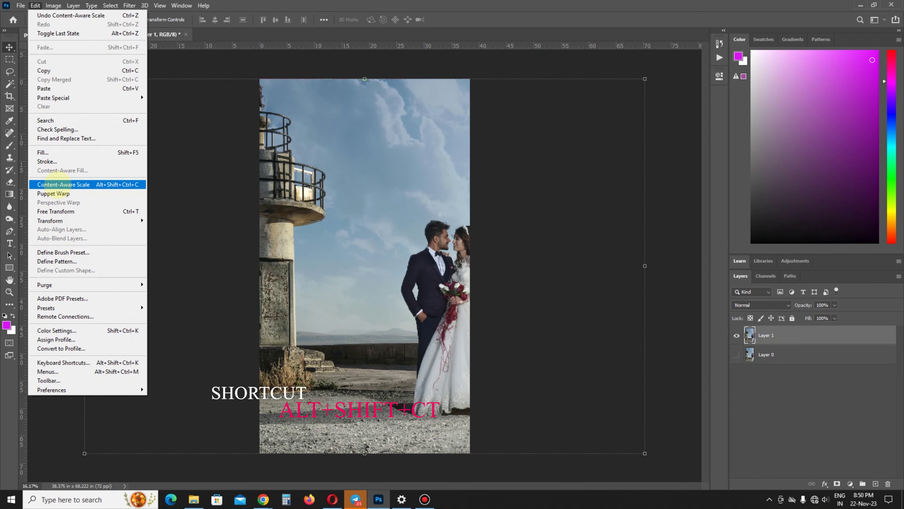
left_click(57, 185)
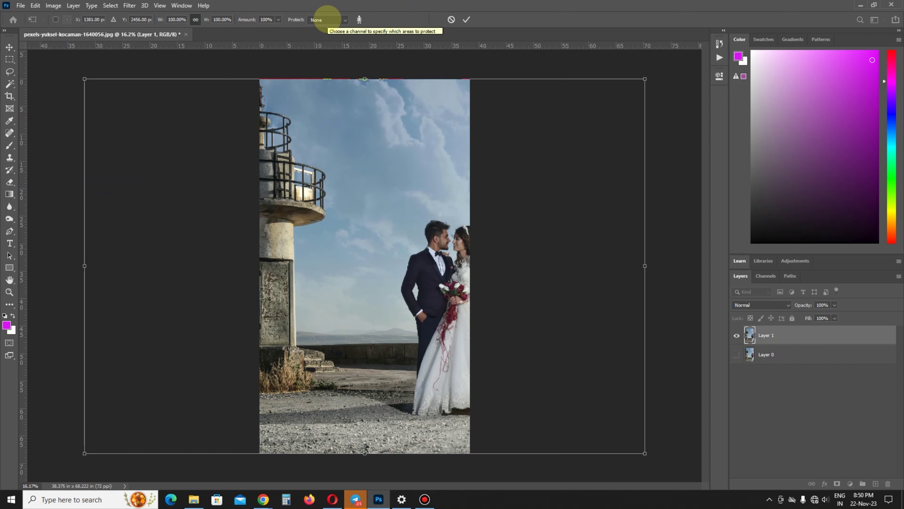
left_click(326, 20)
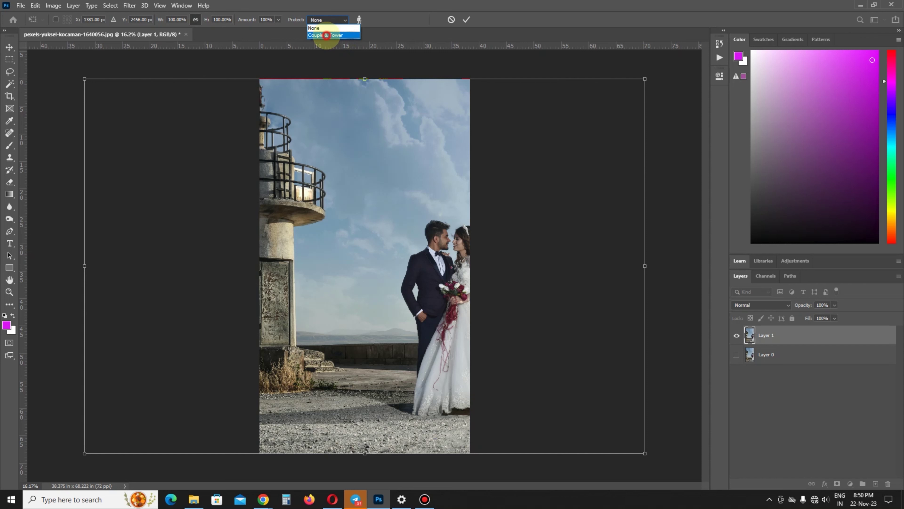
left_click(326, 35)
Shift-drag the side handles inward so the whole lighthouse fits the portrait frame.
left_click_drag(650, 266, 600, 271)
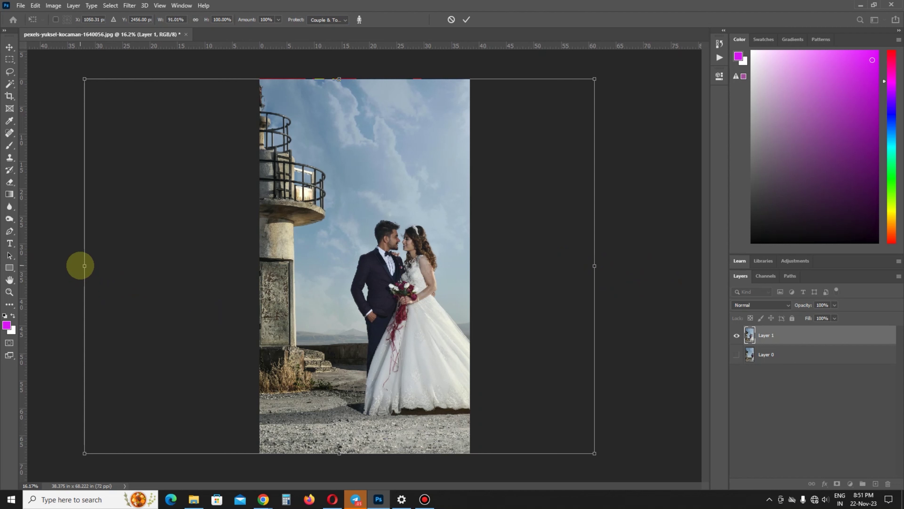
key("shift")
left_click_drag(84, 266, 143, 266)
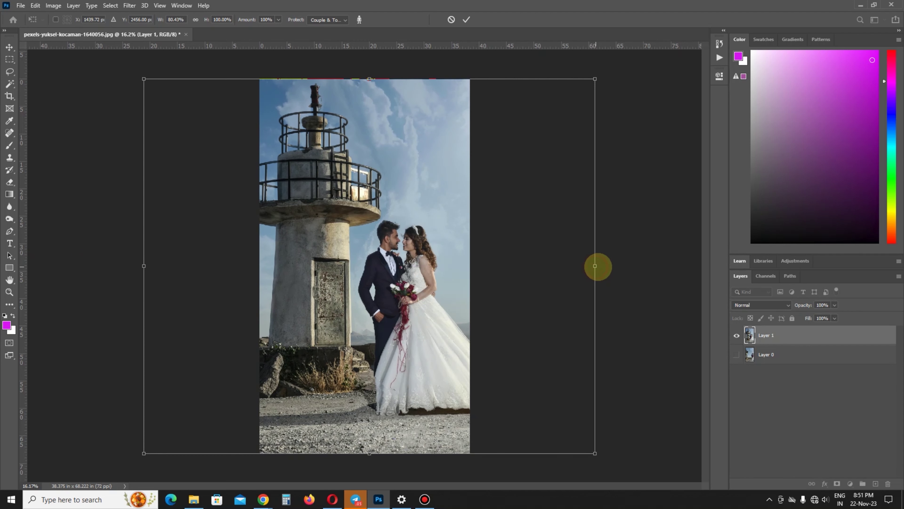
left_click_drag(595, 266, 616, 267)
Commit the protected Content-Aware Scale, leaving lighthouse and couple together in the portrait frame.
key("Return")
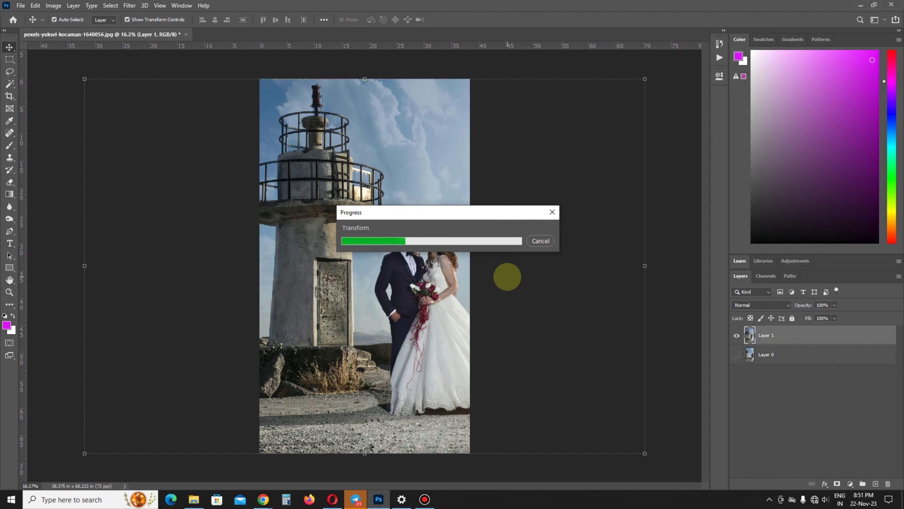